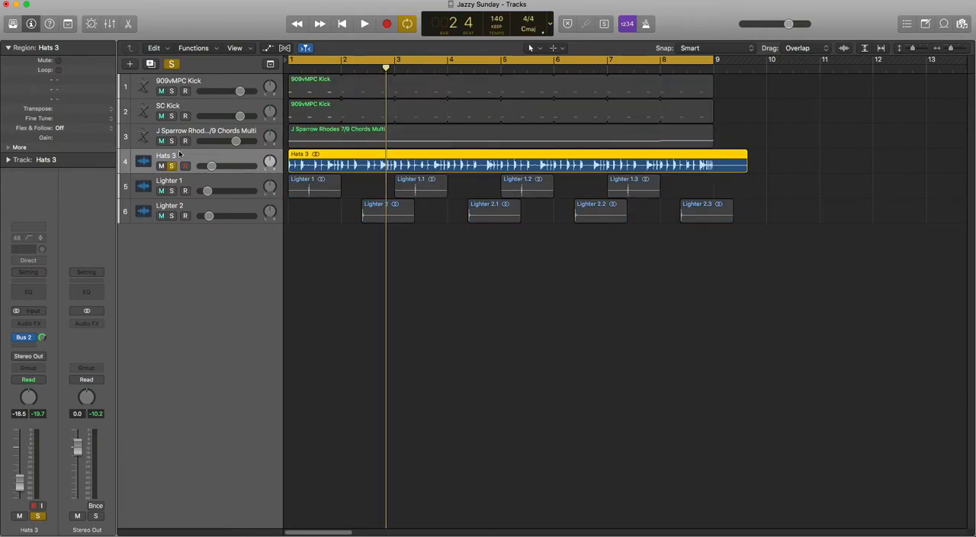
# Listen to the soloed Hats 3 track briefly and turn off its solo
pyautogui.press('space')
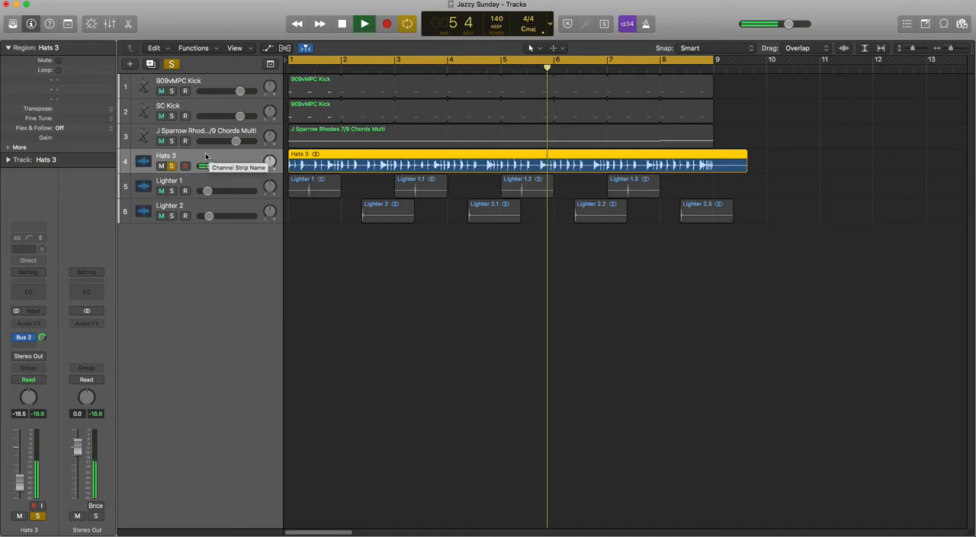
pyautogui.press('space')
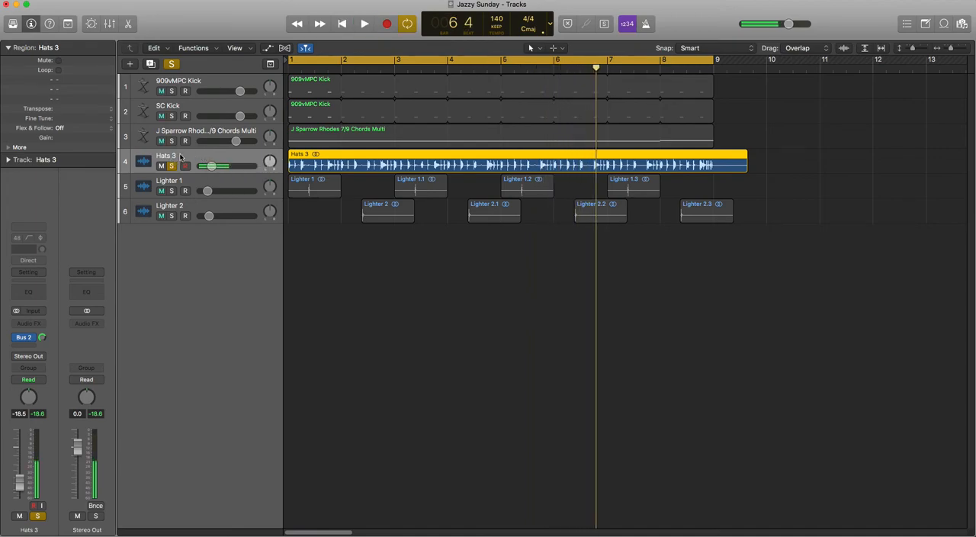
pyautogui.click(171, 165)
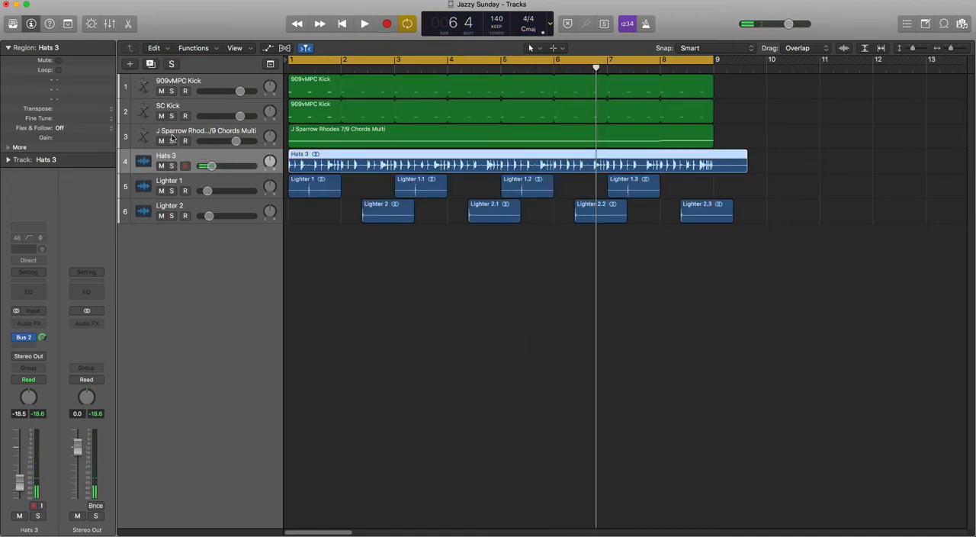
# Solo the J Sparrow Rhodes chords track, listen to it from the start, and turn its solo off again
pyautogui.click(171, 140)
pyautogui.click(149, 143)
pyautogui.press('Return')
pyautogui.press('space')
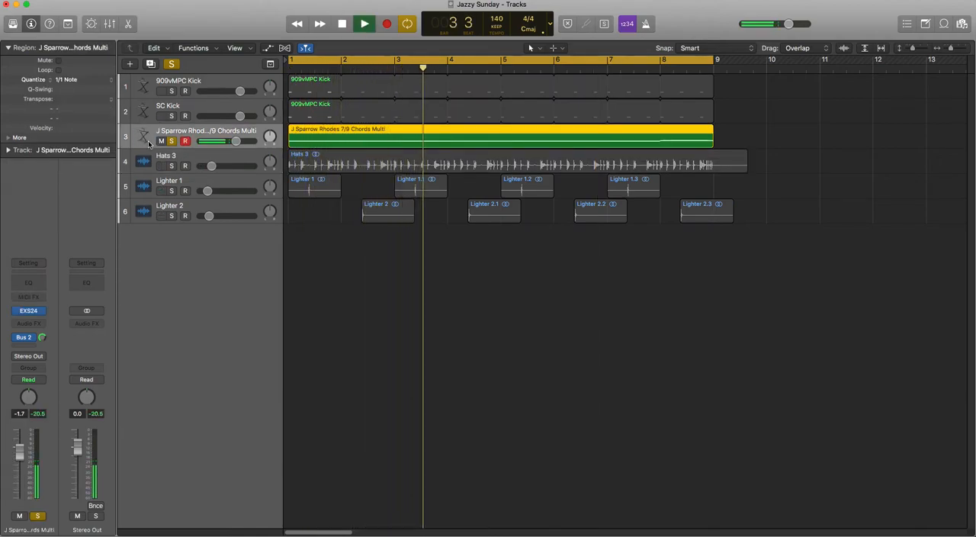
pyautogui.press('space')
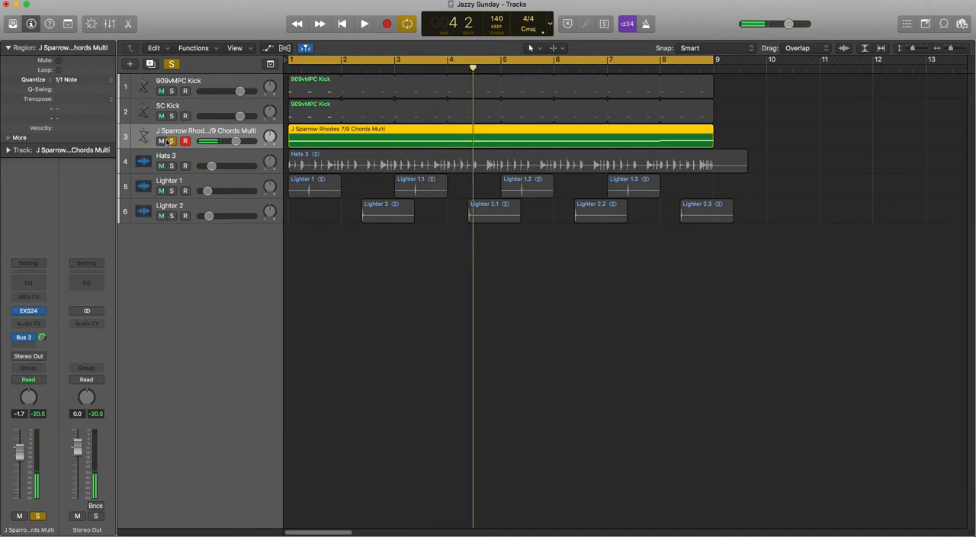
pyautogui.click(171, 141)
# Create a new track with the same settings as Hats 3 and copy the Hats 3 region onto it
pyautogui.click(192, 156)
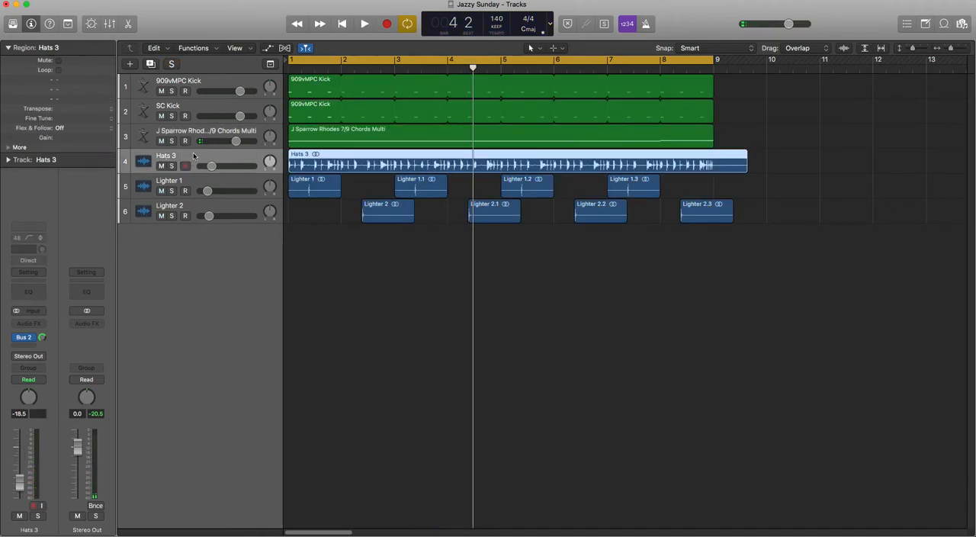
pyautogui.click(152, 64)
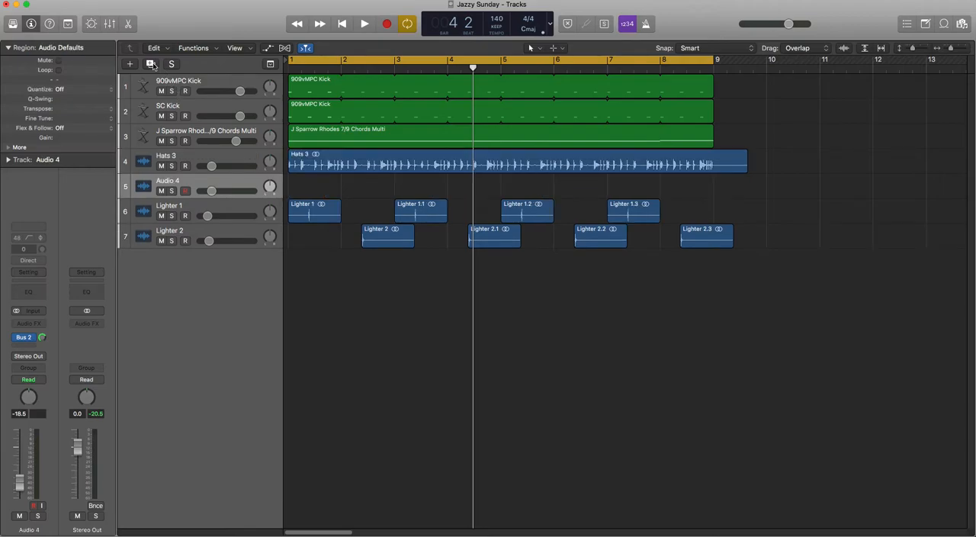
pyautogui.click(307, 165)
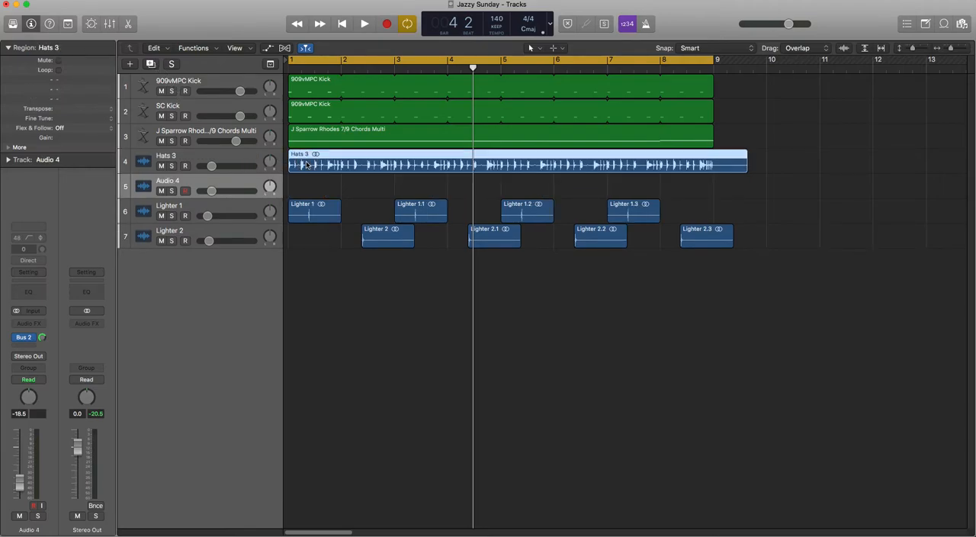
pyautogui.moveTo(307, 165); pyautogui.dragTo(307, 189)
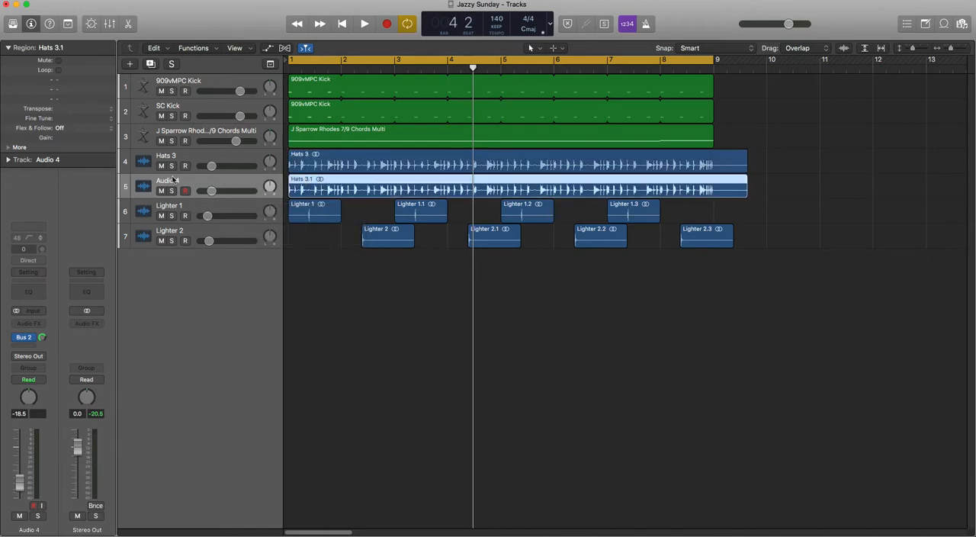
# Rename the new audio track below Hats 3 as SC Hats
pyautogui.doubleClick(174, 180)
pyautogui.write('SC')
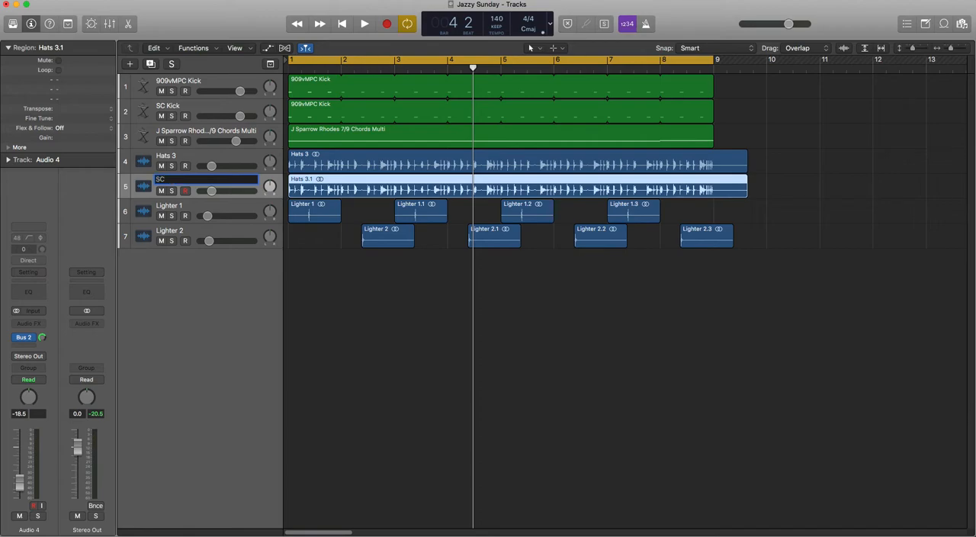
pyautogui.write(' Hats')
pyautogui.press('Return')
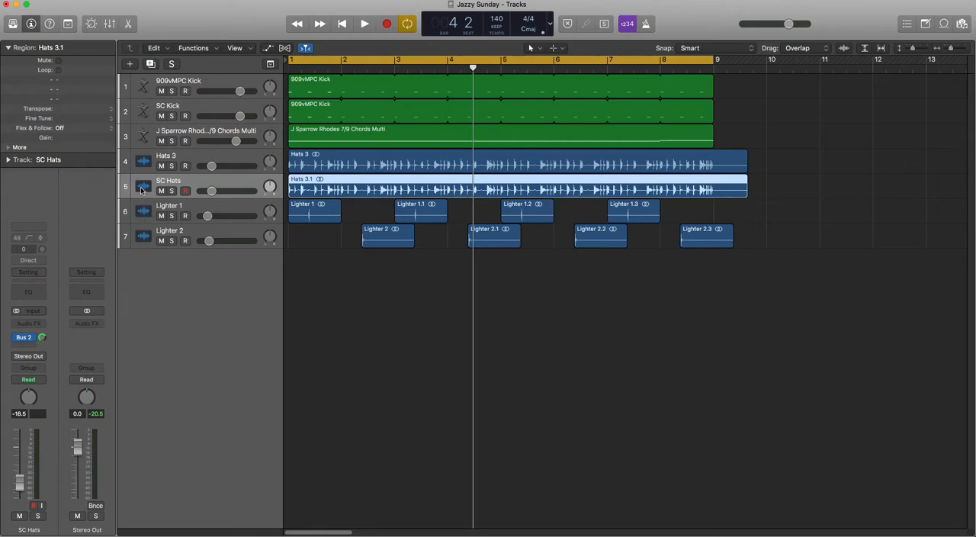
# Route the SC Hats track's output to Bus 3 and set the Bus 3 aux channel's output to No Output
pyautogui.click(33, 358)
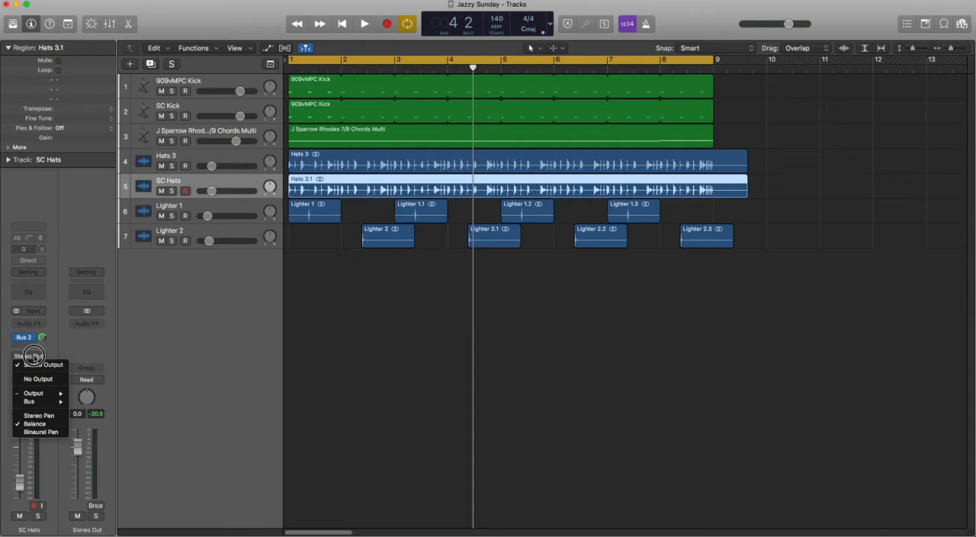
pyautogui.moveTo(36, 404)
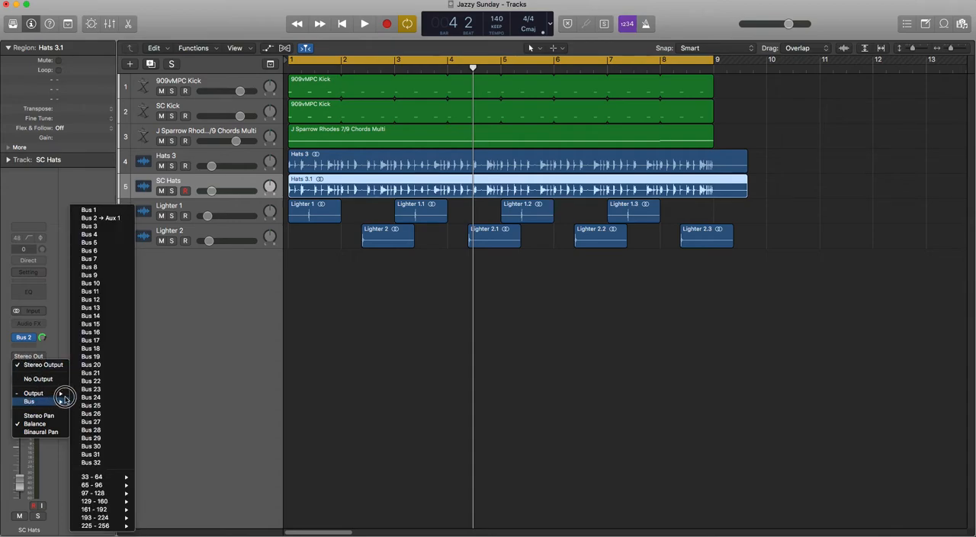
pyautogui.click(110, 232)
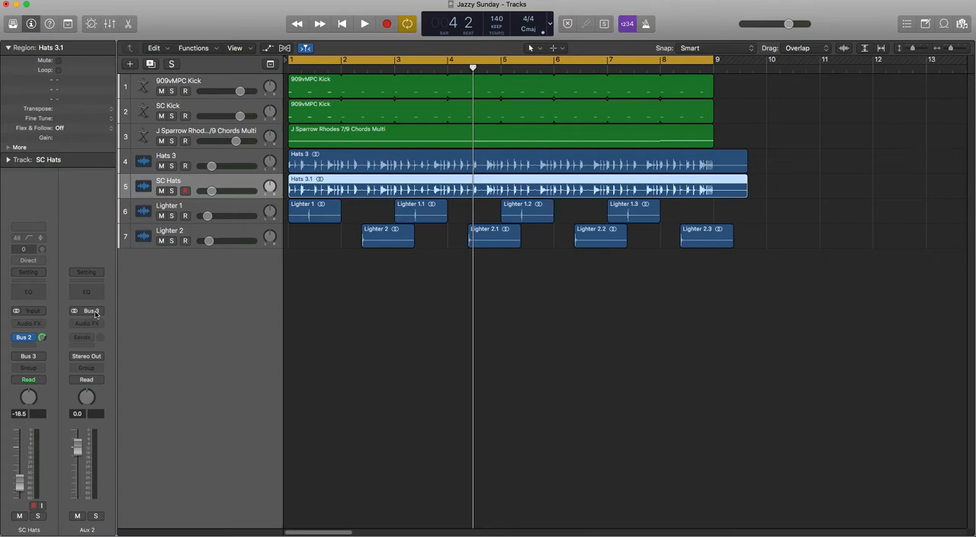
pyautogui.click(90, 356)
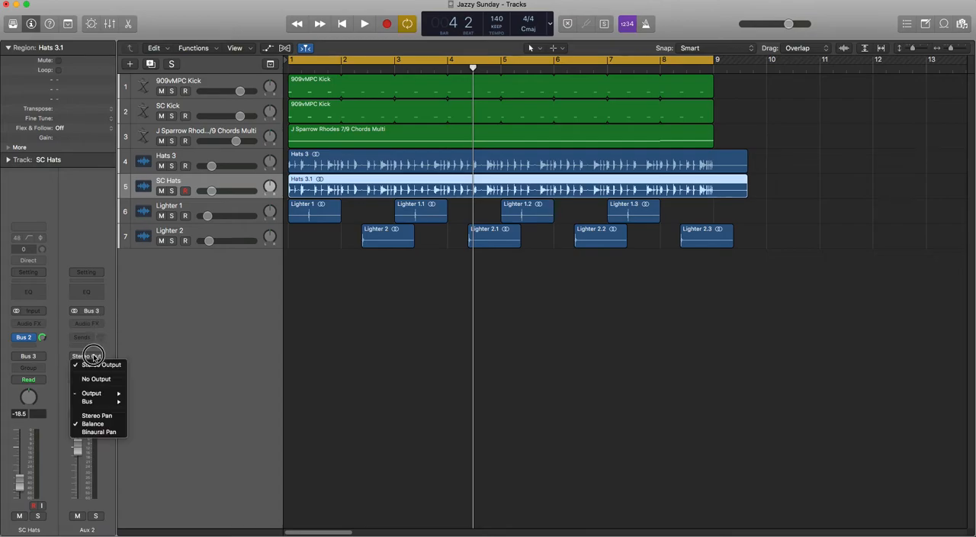
pyautogui.click(96, 379)
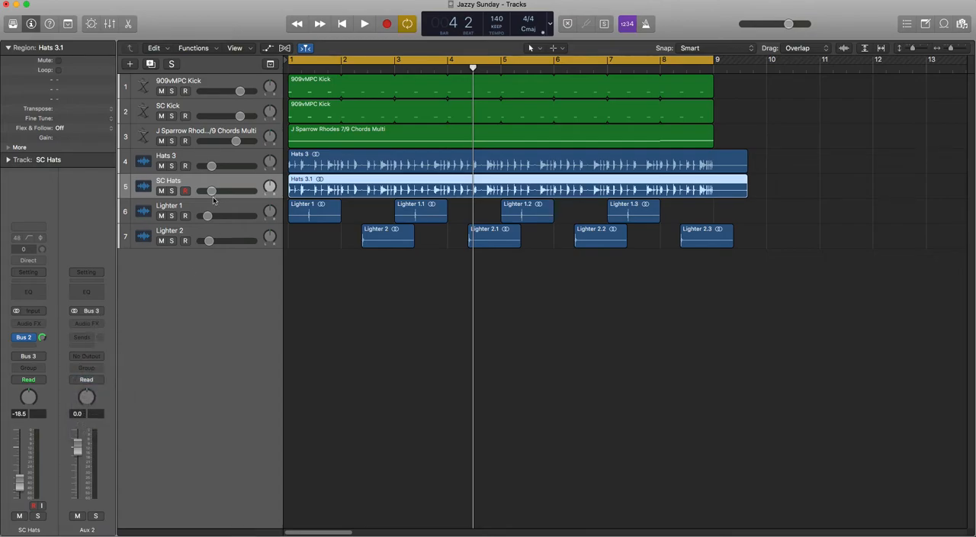
# Bypass the Bus 2 send on SC Hats and play the track soloed to check that it is silent, leaving solo off
pyautogui.click(173, 190)
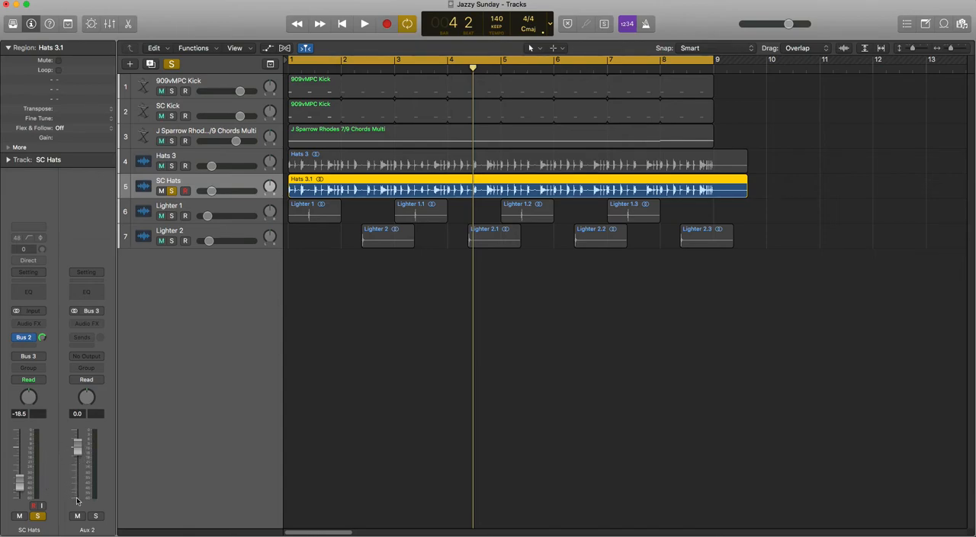
pyautogui.click(16, 337)
pyautogui.press('space')
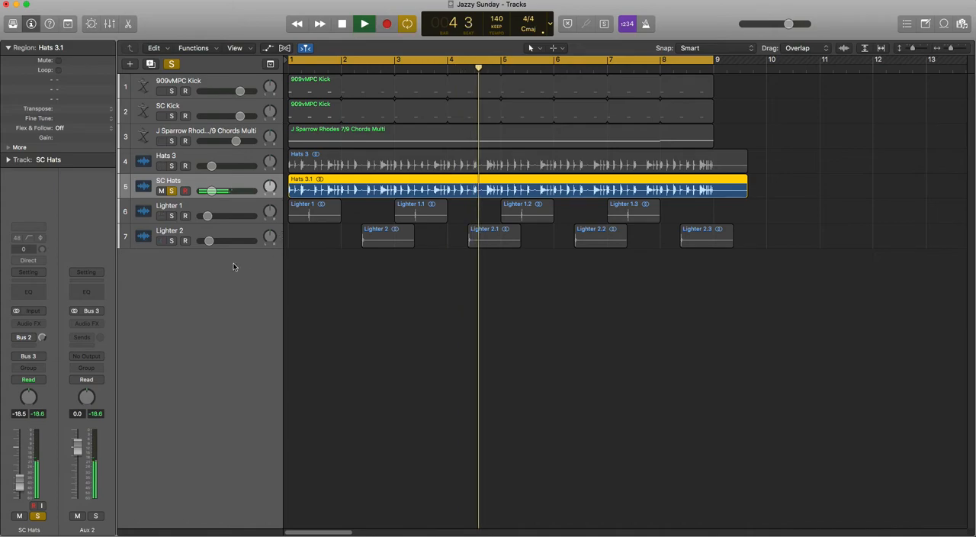
pyautogui.press('space')
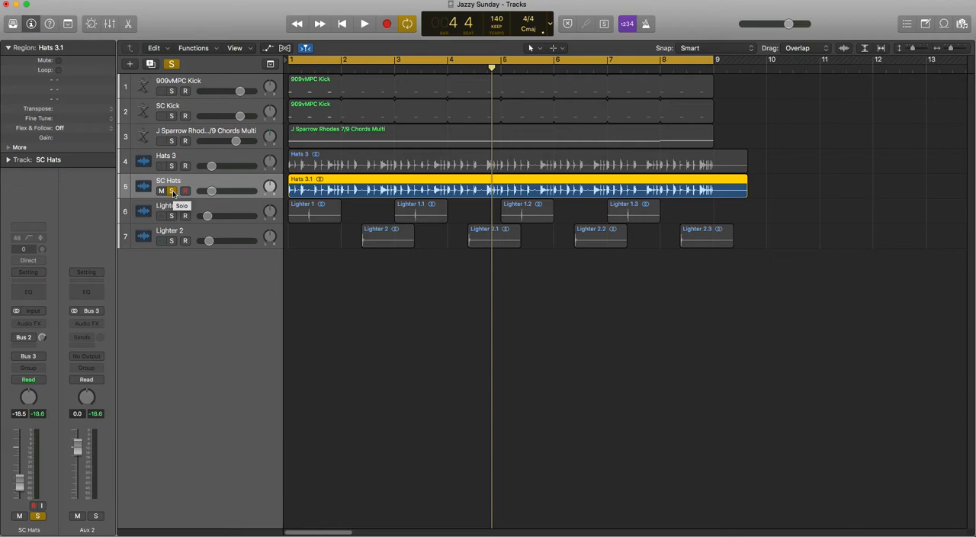
pyautogui.click(172, 191)
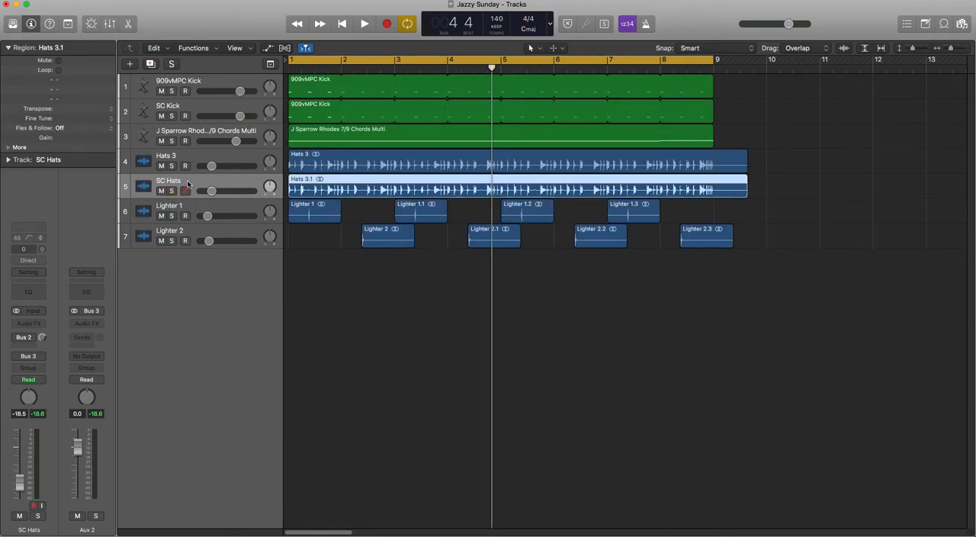
# Rename the aux channel fed by Bus 3 as SC Hats
pyautogui.doubleClick(92, 529)
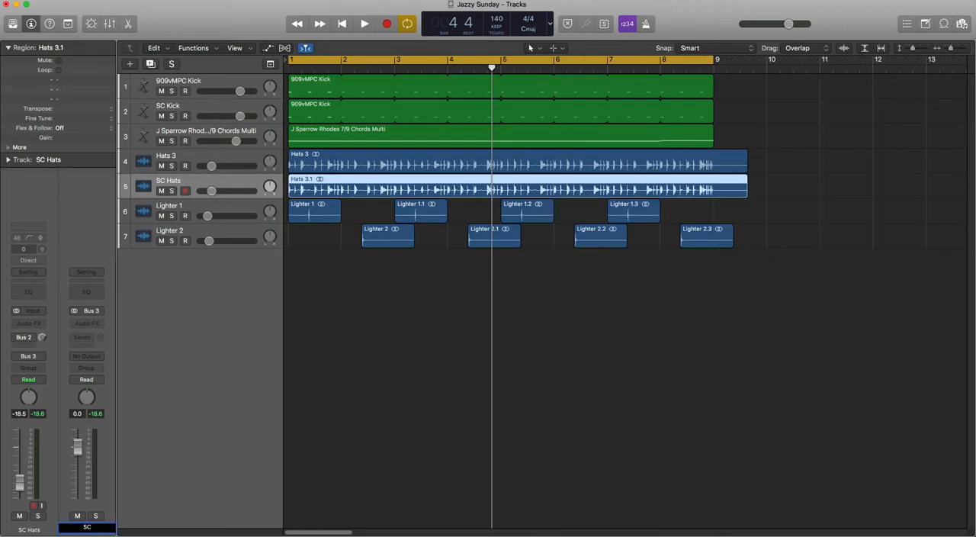
pyautogui.press('Escape')
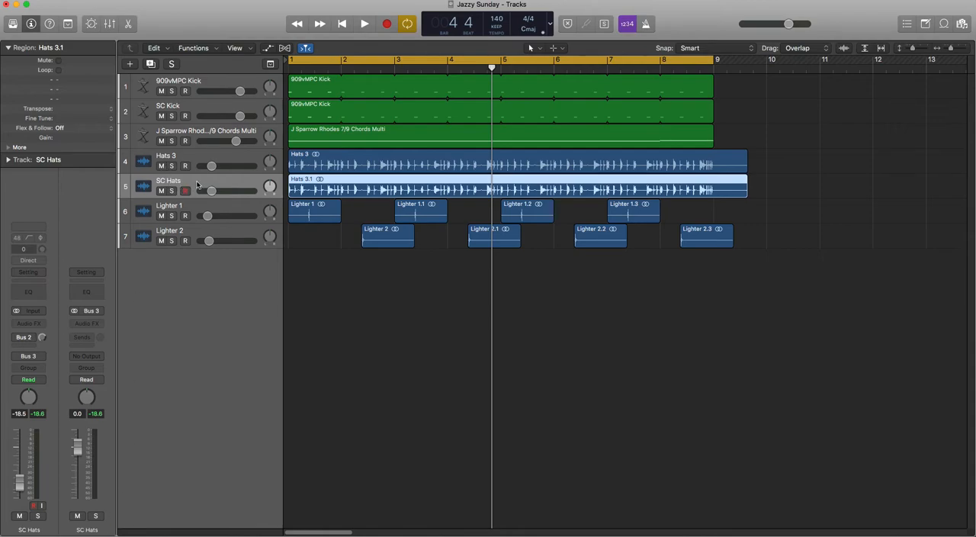
# Solo the J Sparrow Rhodes chords track and insert a stereo Noise Gate as its audio effect
pyautogui.click(200, 133)
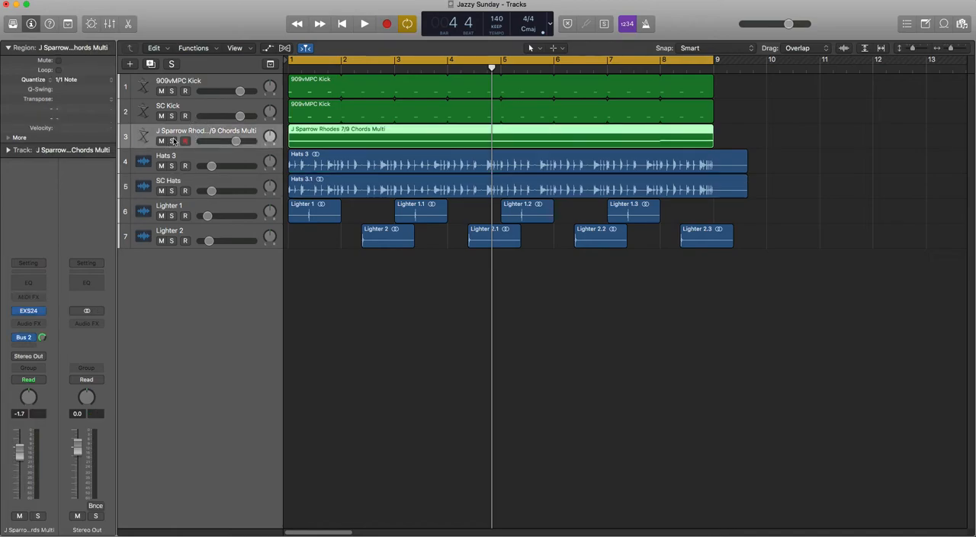
pyautogui.click(174, 142)
pyautogui.press('space')
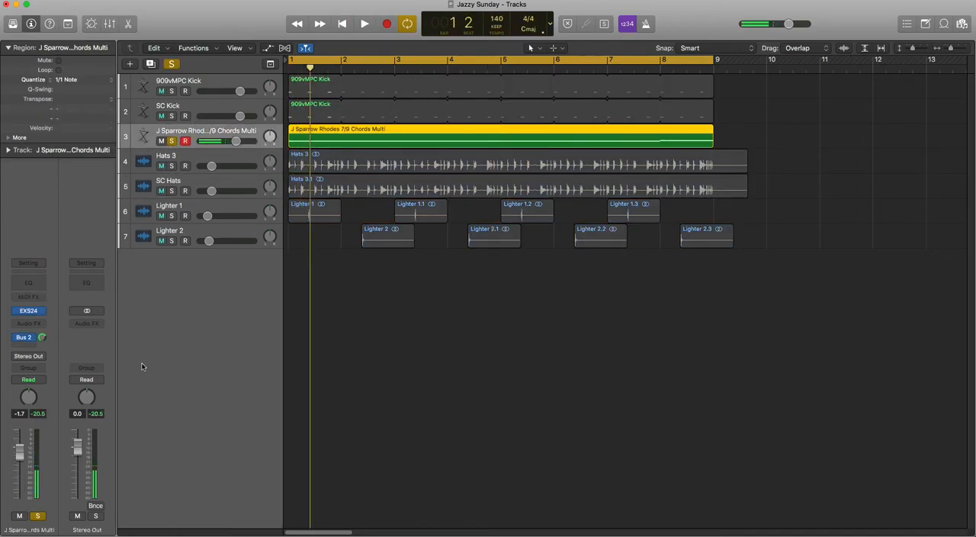
pyautogui.click(32, 324)
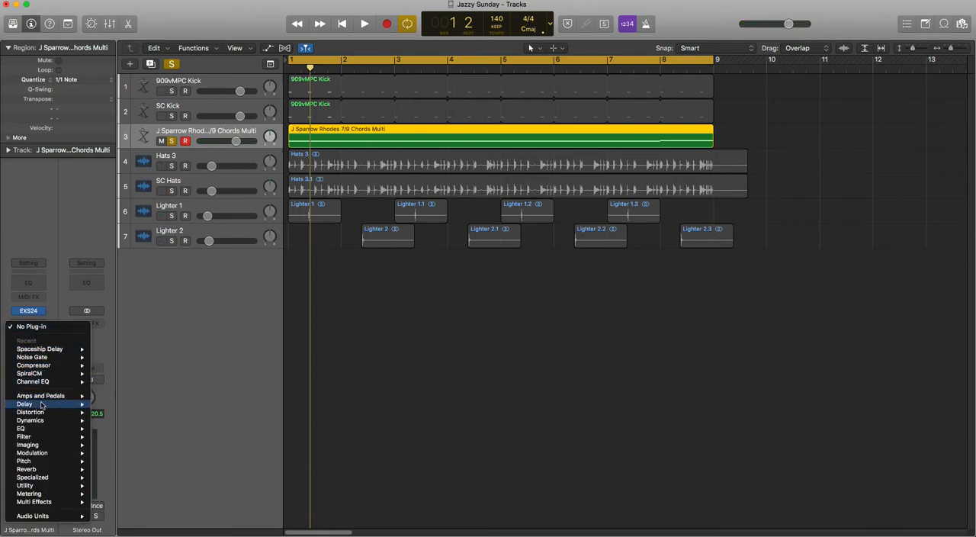
pyautogui.moveTo(38, 420)
pyautogui.moveTo(152, 477)
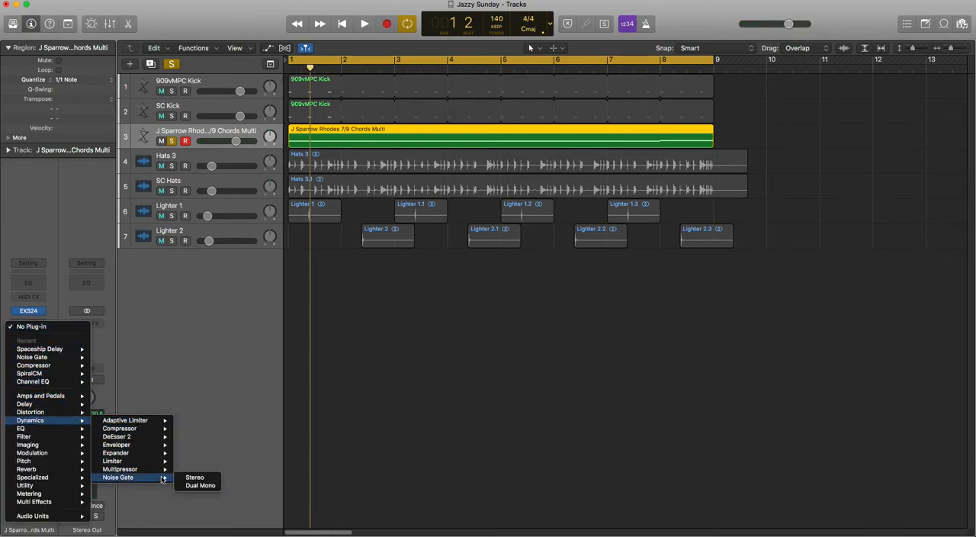
pyautogui.click(184, 476)
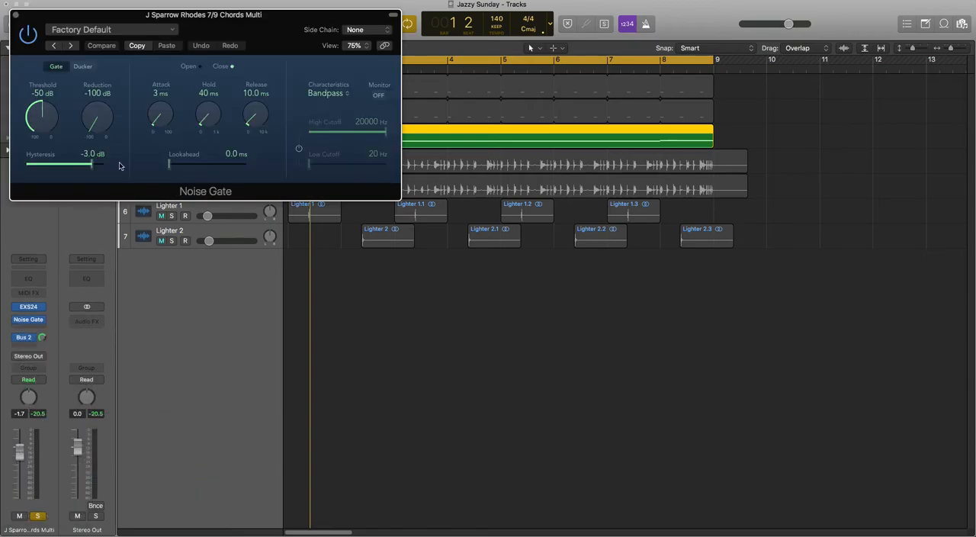
# Set the Noise Gate's side chain to Bus 3 and move the plug-in window clear of the track headers
pyautogui.click(361, 32)
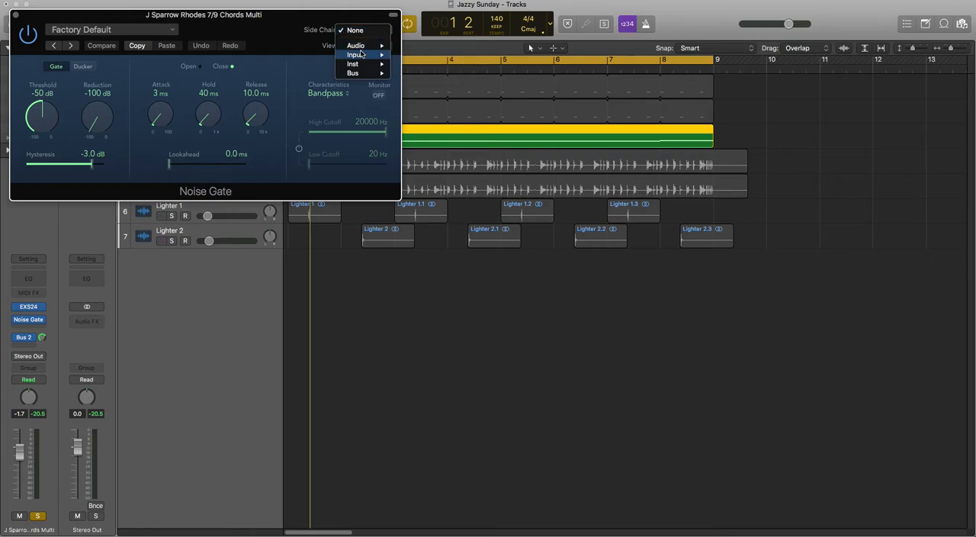
pyautogui.moveTo(359, 75)
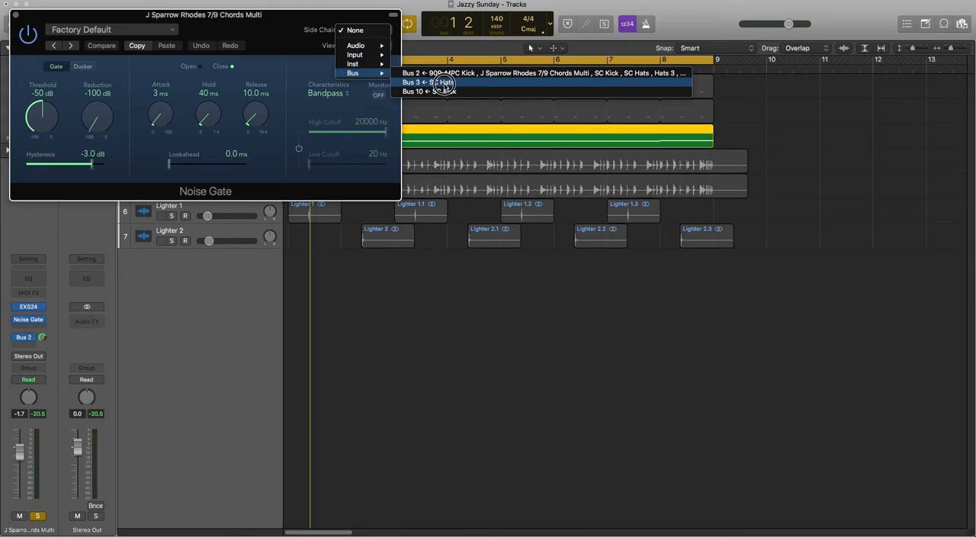
pyautogui.click(444, 83)
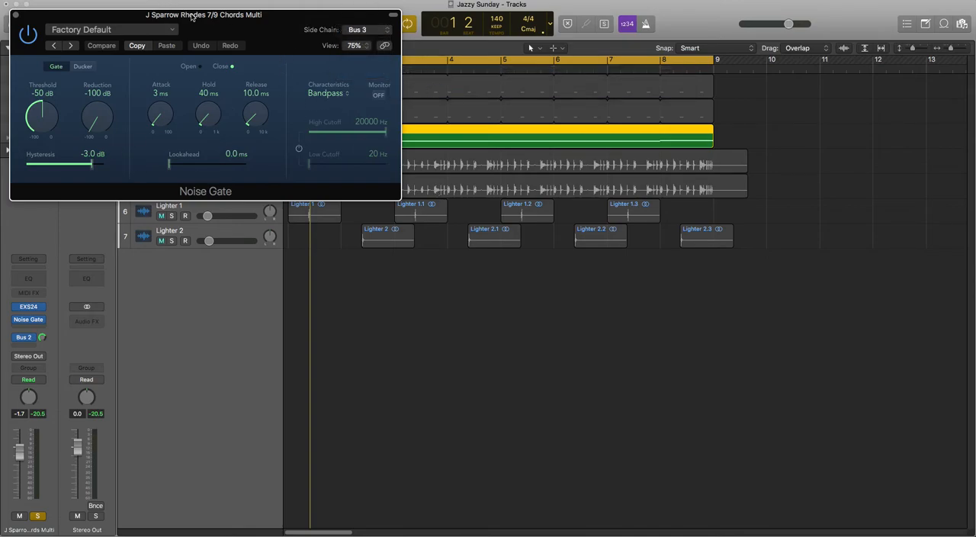
pyautogui.moveTo(192, 17); pyautogui.dragTo(466, 223)
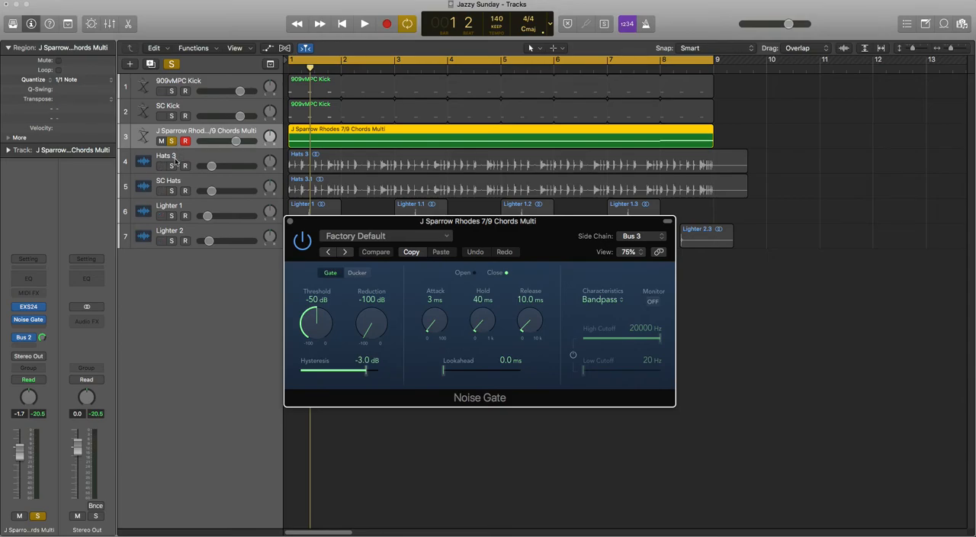
# Solo SC Hats alongside the Rhodes chords and play a short passage to hear the gate, keeping the chords track selected
pyautogui.click(175, 190)
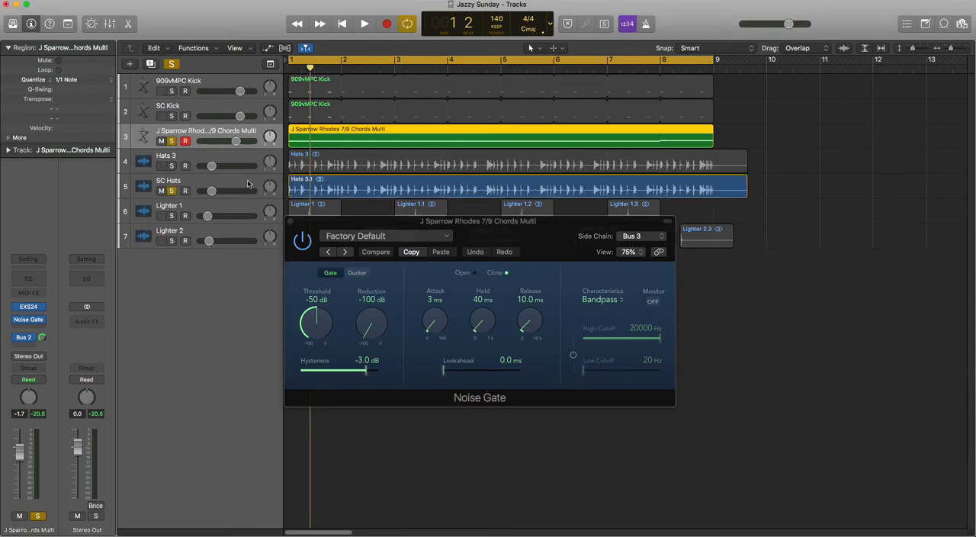
pyautogui.press('space')
pyautogui.press('space')
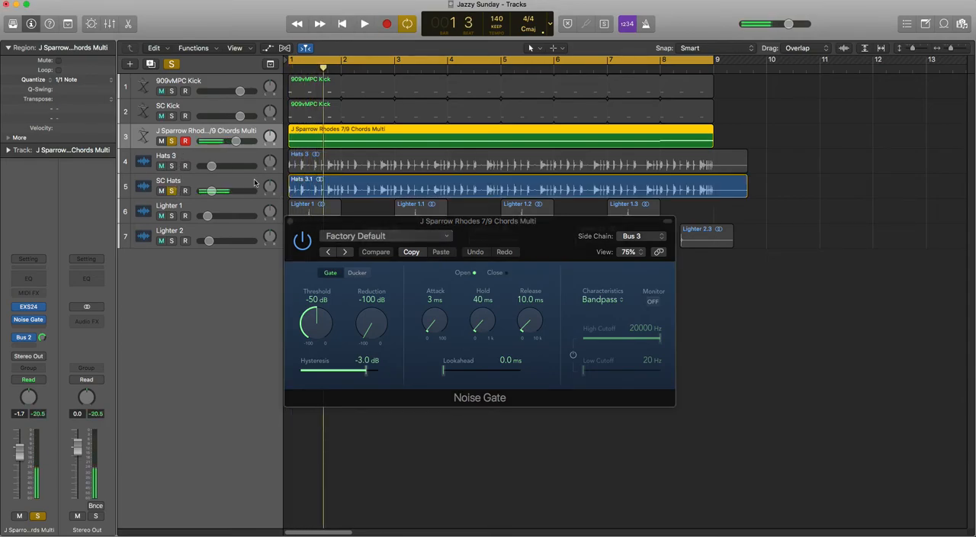
pyautogui.click(245, 181)
pyautogui.click(220, 137)
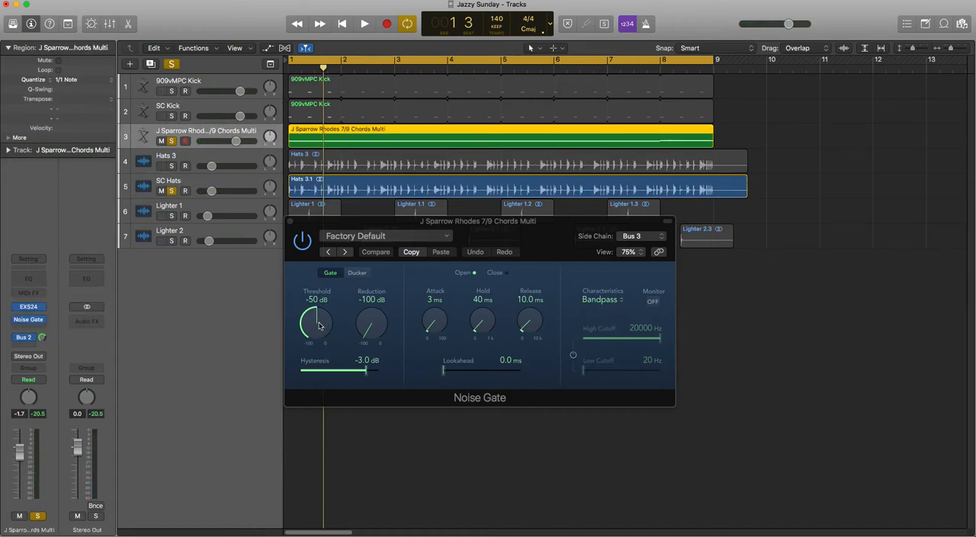
# Raise the Noise Gate's threshold to -22 dB while the soloed tracks play
pyautogui.press('space')
pyautogui.moveTo(318, 326); pyautogui.dragTo(316, 282)
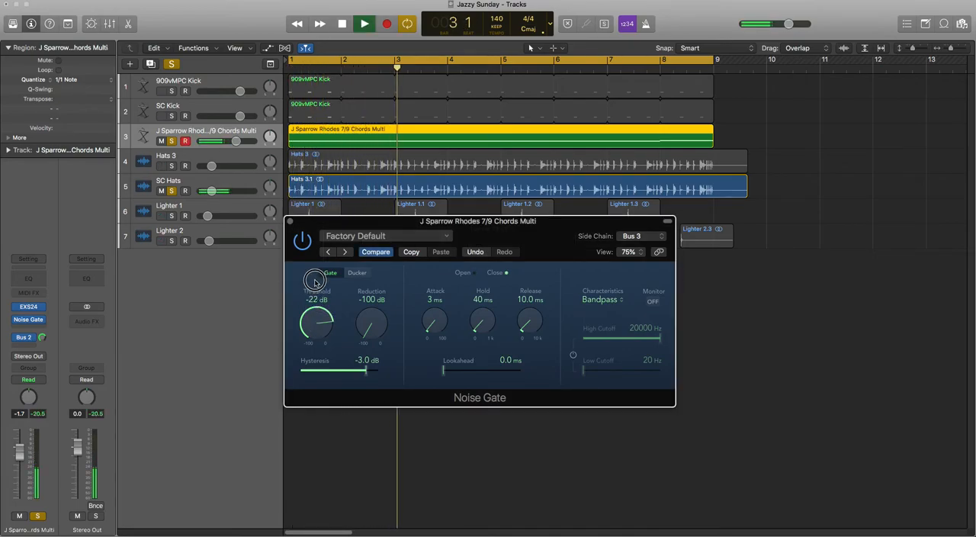
# Fine-tune the Noise Gate's threshold to -23 dB and stop playback
pyautogui.moveTo(317, 324); pyautogui.dragTo(317, 324)
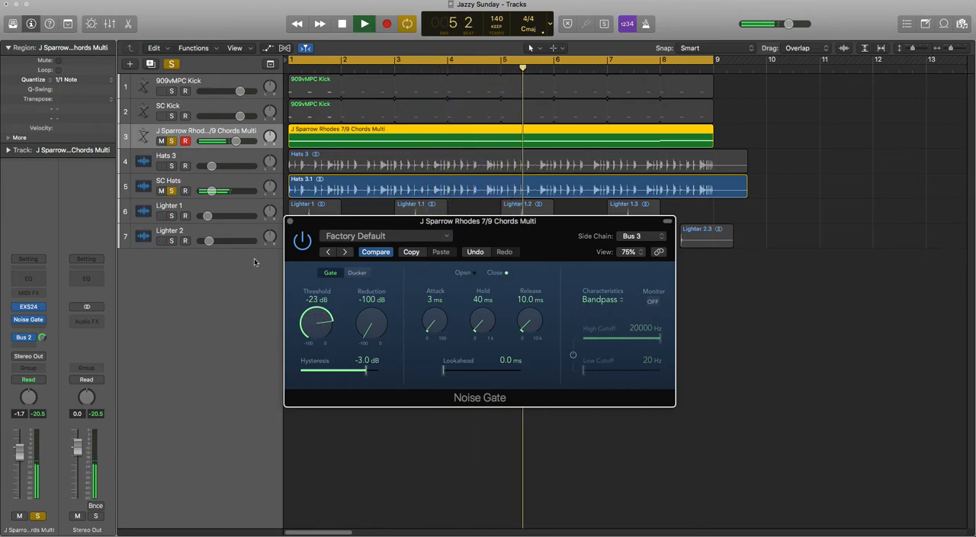
pyautogui.press('space')
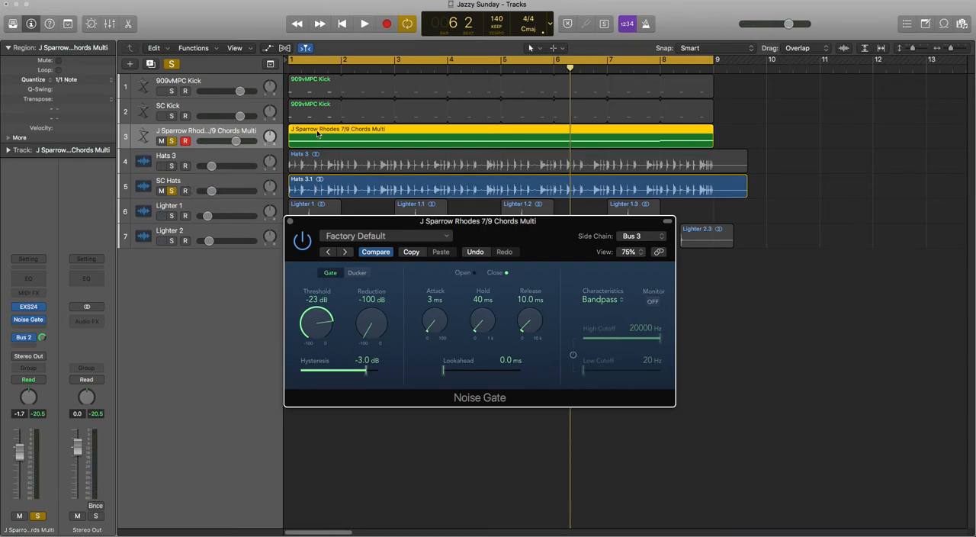
# Solo the Hats 3 track as well and play a passage to hear the gated chords together with the hats
pyautogui.click(173, 166)
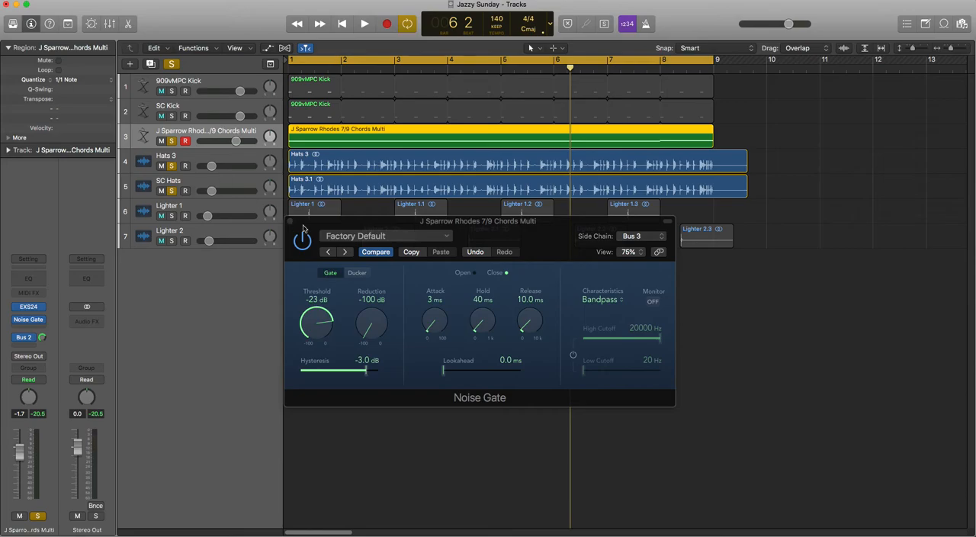
pyautogui.press('space')
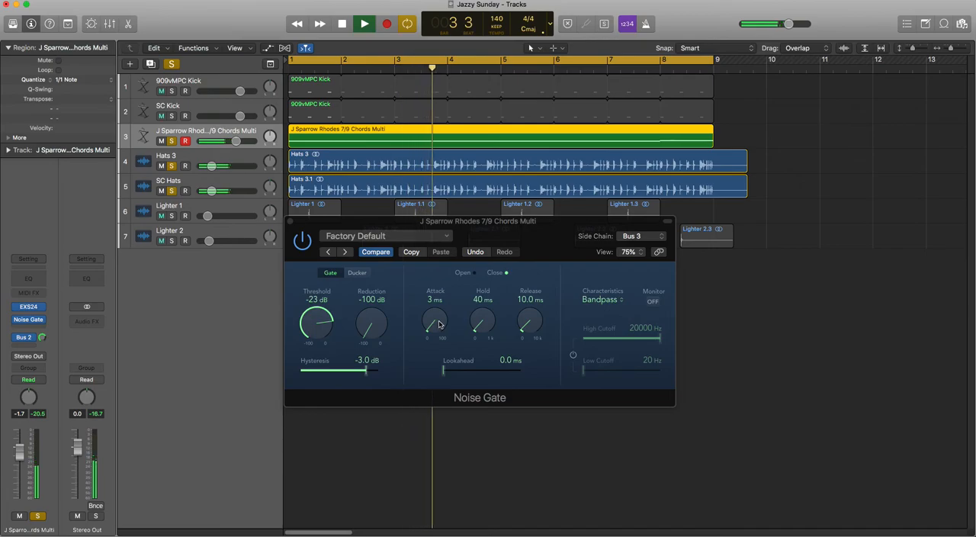
pyautogui.press('space')
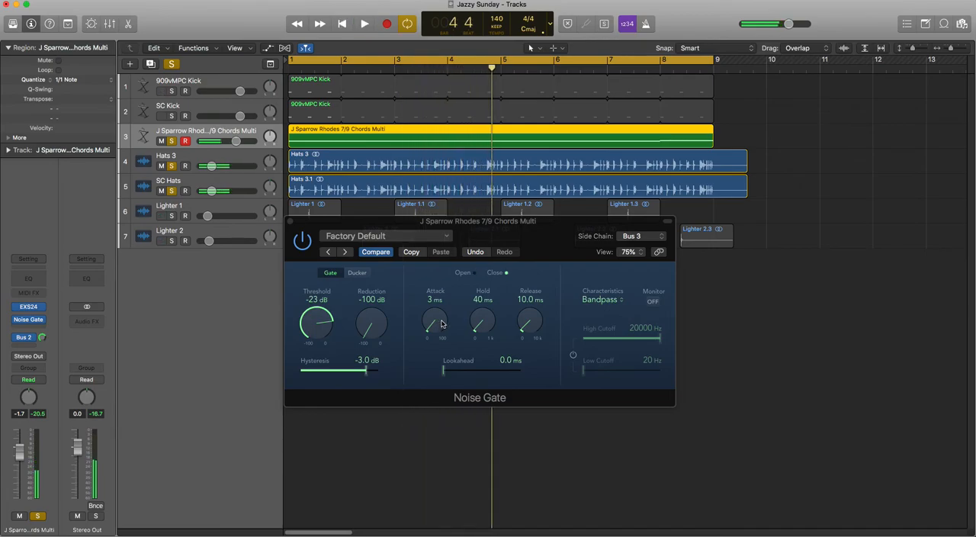
# Set the Noise Gate's attack to 7 ms and its release to 13 ms, checking the sound during playback
pyautogui.click(432, 323)
pyautogui.moveTo(433, 324); pyautogui.dragTo(434, 324)
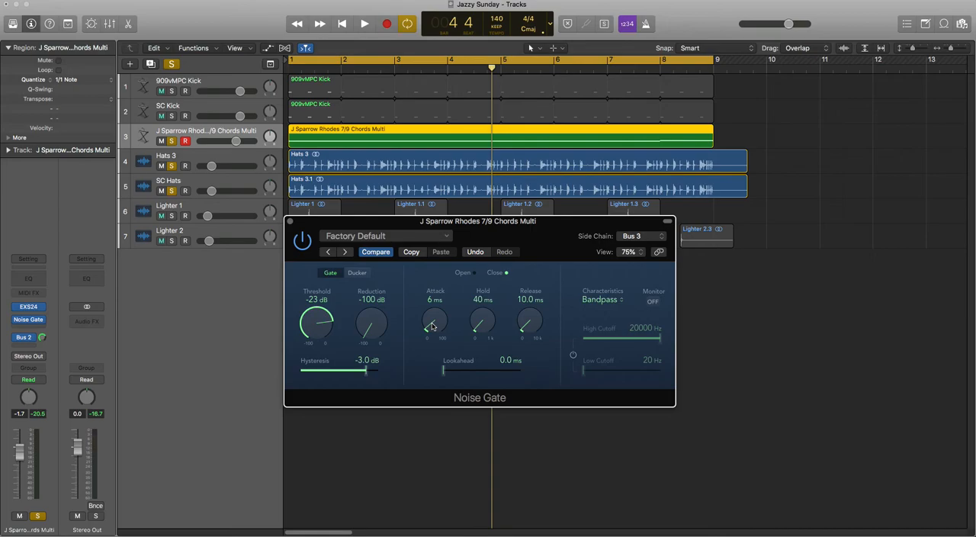
pyautogui.press('space')
pyautogui.moveTo(532, 332); pyautogui.dragTo(532, 332)
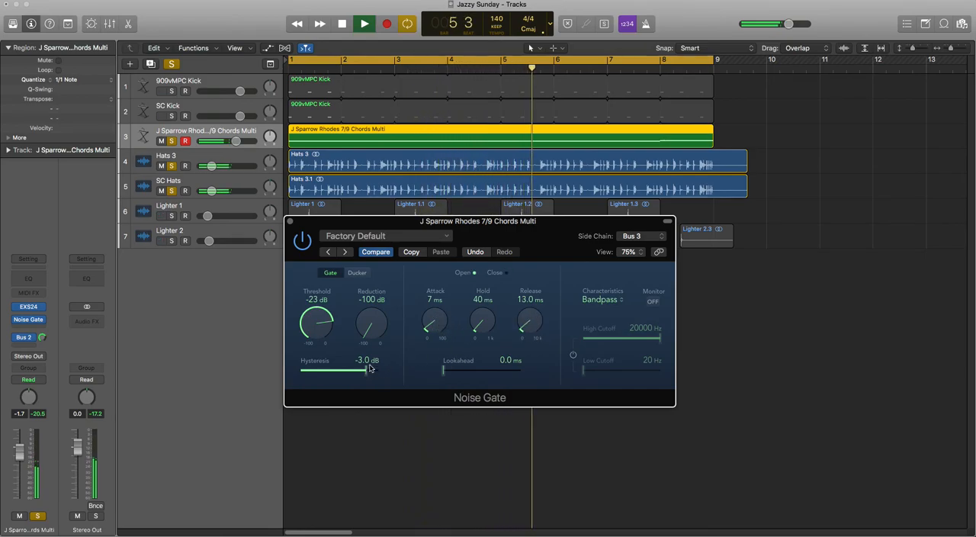
pyautogui.press('space')
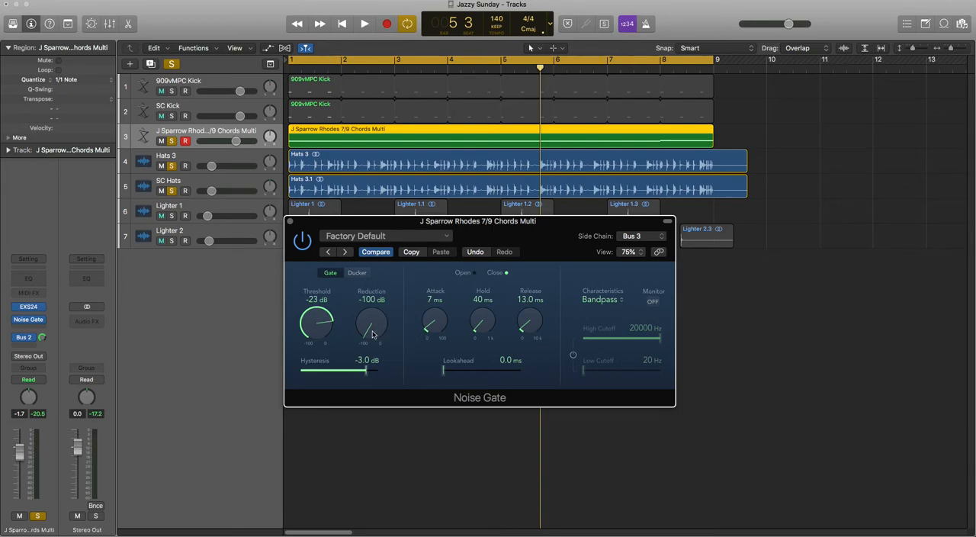
# Try raising the Noise Gate's reduction to -25 dB and higher during playback, and return it to -100 dB
pyautogui.press('space')
pyautogui.click(373, 253)
pyautogui.moveTo(373, 253); pyautogui.dragTo(377, 230)
pyautogui.moveTo(373, 324); pyautogui.dragTo(374, 315)
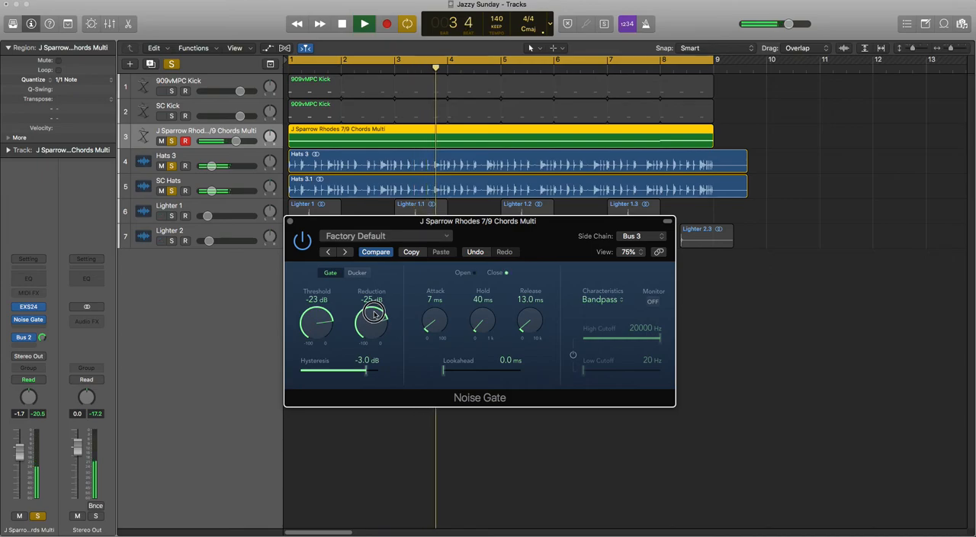
pyautogui.moveTo(373, 314); pyautogui.dragTo(379, 299)
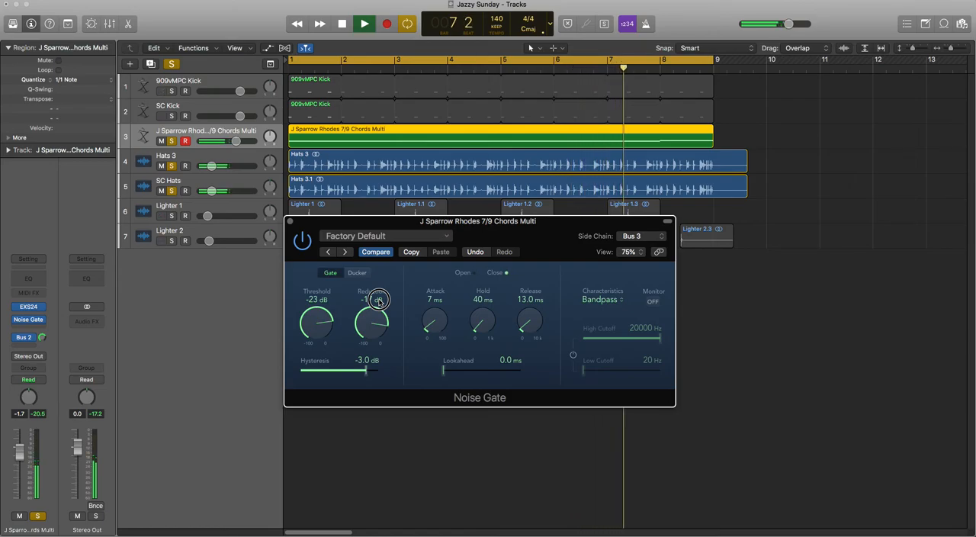
pyautogui.moveTo(379, 299); pyautogui.dragTo(380, 483)
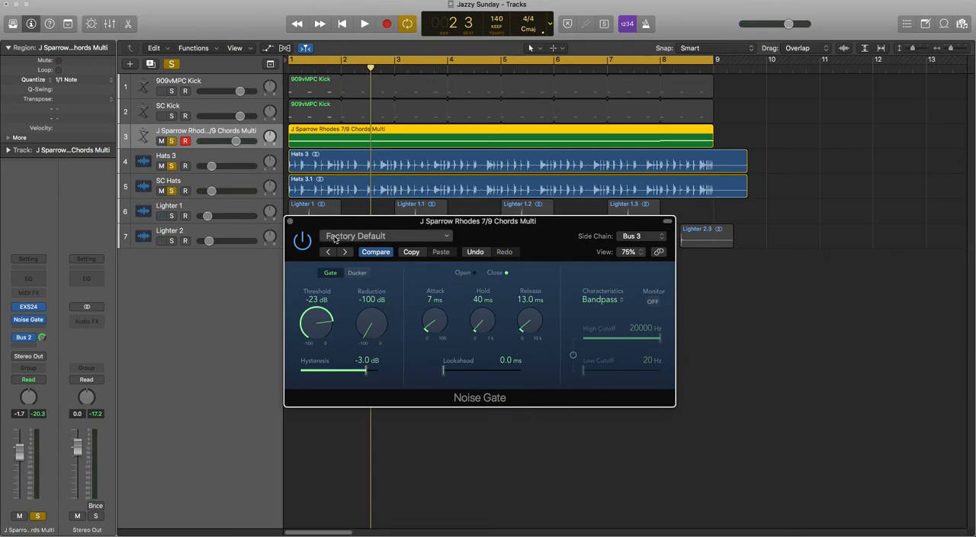
# Unsolo the Rhodes chords, Hats 3 and SC Hats tracks, and play the full mix with the Noise Gate window closed
pyautogui.moveTo(305, 225); pyautogui.dragTo(319, 271)
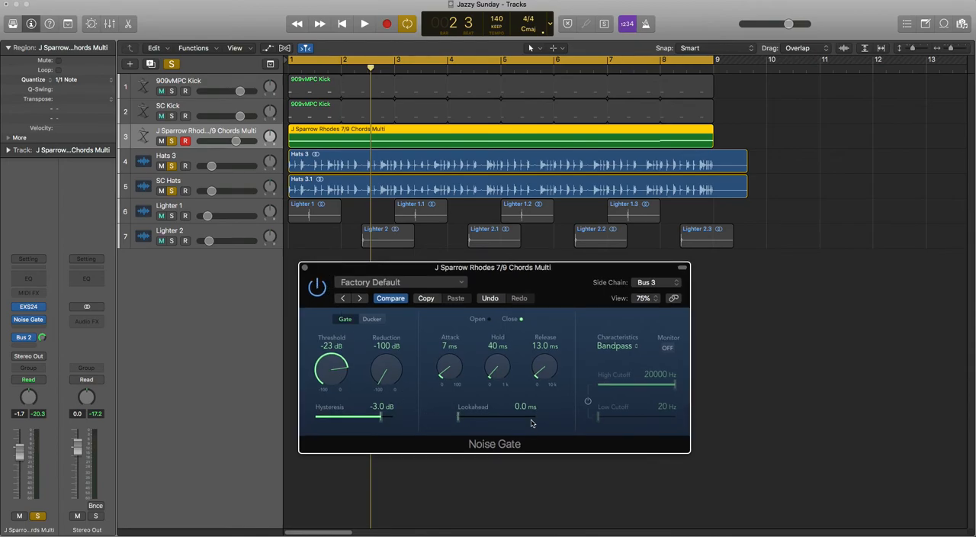
pyautogui.moveTo(457, 416)
pyautogui.mouseDown()
pyautogui.moveTo(523, 418)
pyautogui.moveTo(434, 418)
pyautogui.moveTo(498, 416)
pyautogui.moveTo(445, 418)
pyautogui.mouseUp()
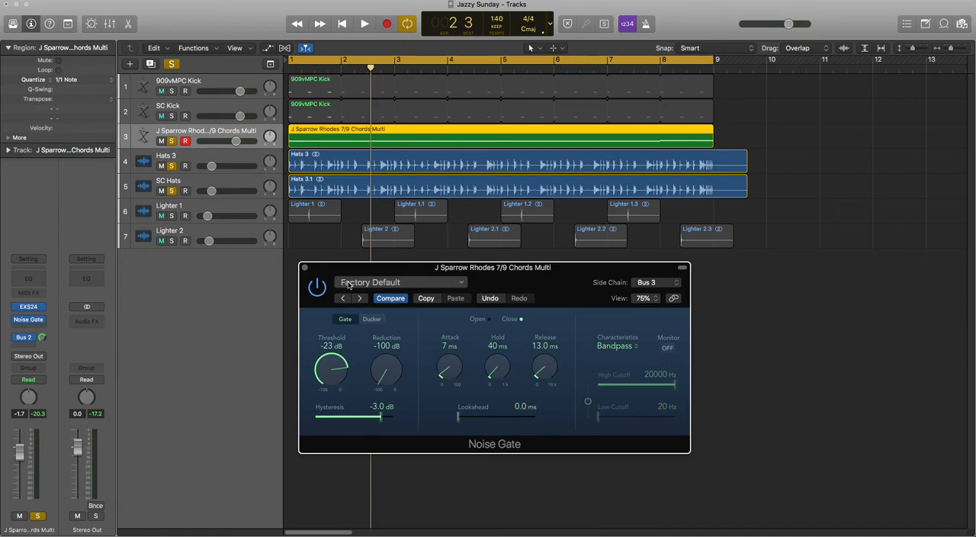
pyautogui.moveTo(171, 141); pyautogui.dragTo(174, 191)
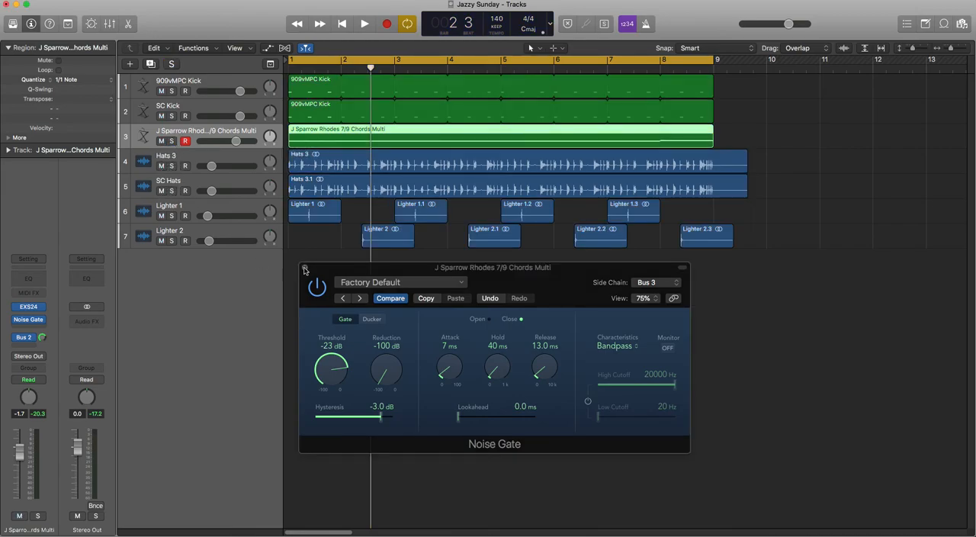
pyautogui.press('space')
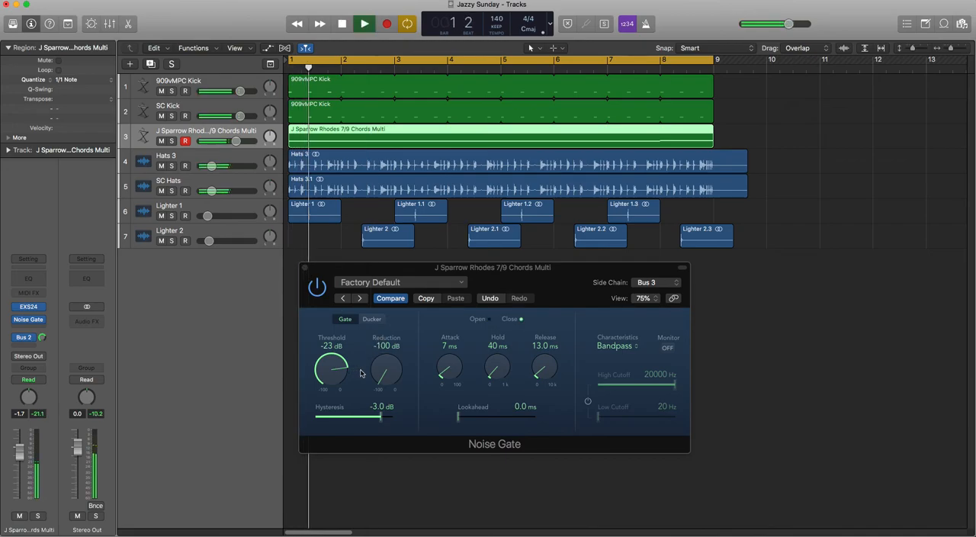
pyautogui.click(305, 267)
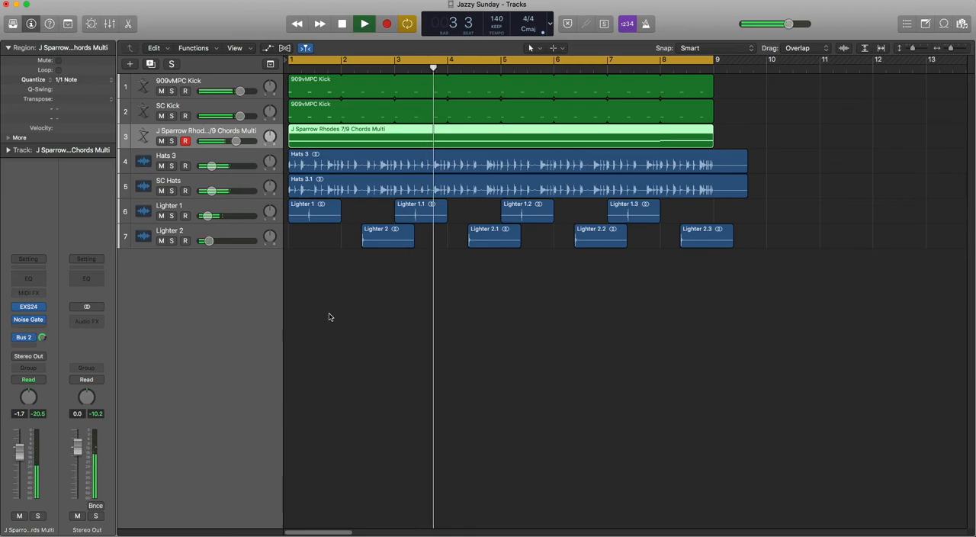
# Reopen the Rhodes chords' Noise Gate and raise its reduction to -17 dB while the full mix plays
pyautogui.click(28, 319)
pyautogui.moveTo(389, 371); pyautogui.dragTo(397, 309)
pyautogui.moveTo(385, 372); pyautogui.dragTo(383, 327)
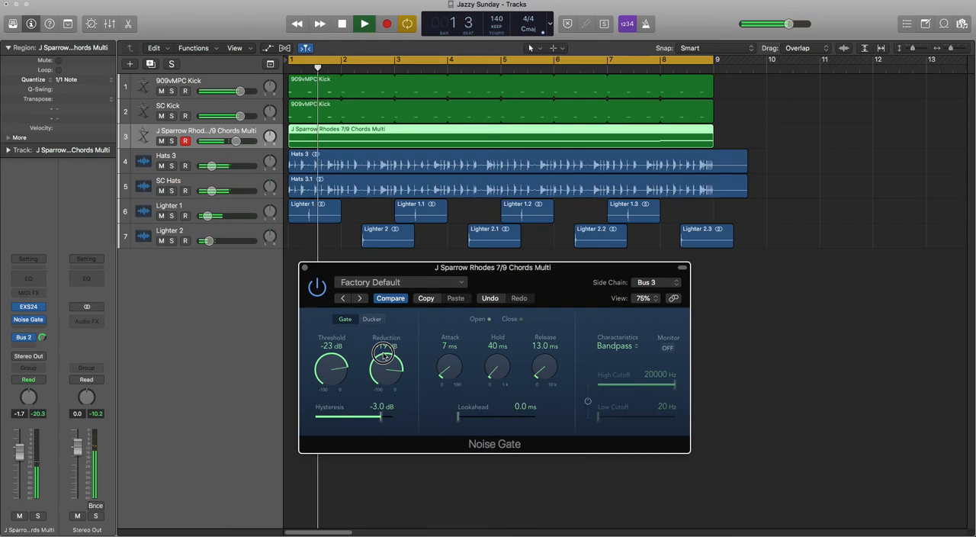
pyautogui.moveTo(384, 353); pyautogui.dragTo(384, 364)
pyautogui.click(383, 372)
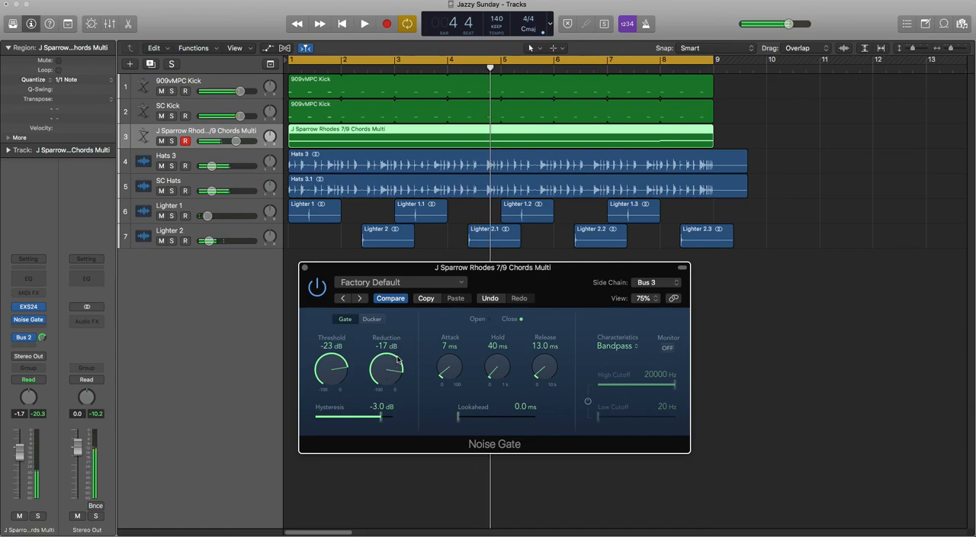